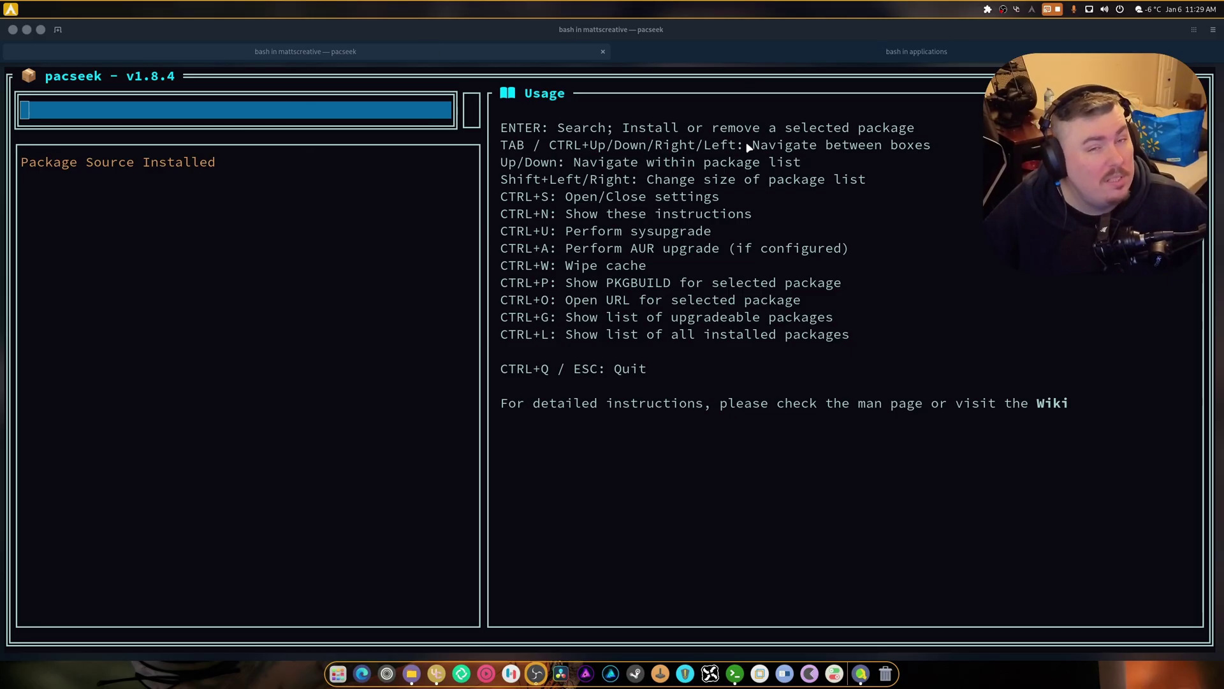
Search 'cider' and move down the ten results to show cider2-bin's details.
key(Return)
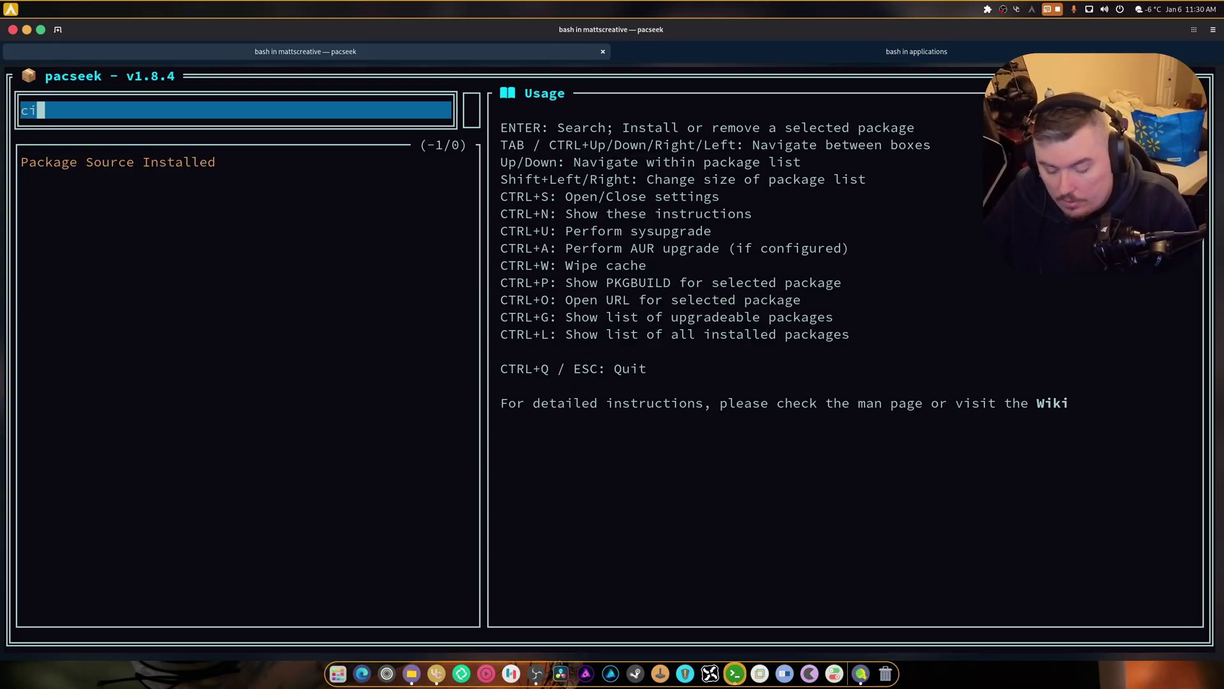
text(cider)
key(Return)
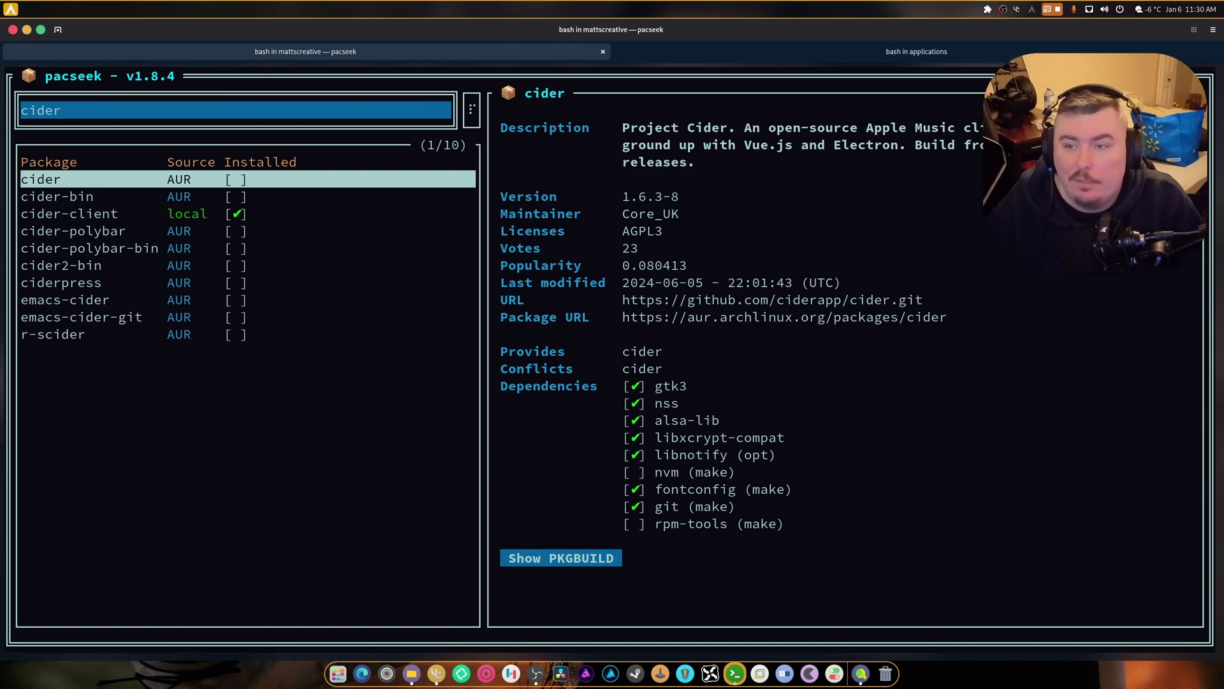
key(Down)
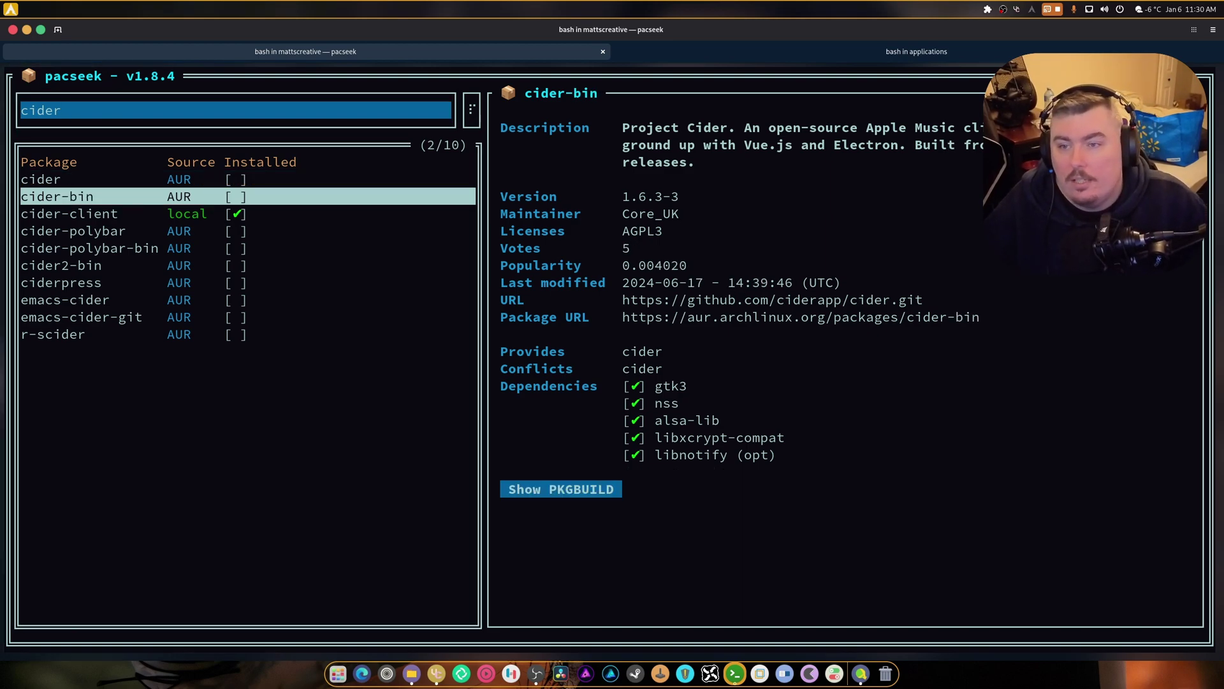
key(Down)
key(Down)
key(Down)
key(Down)
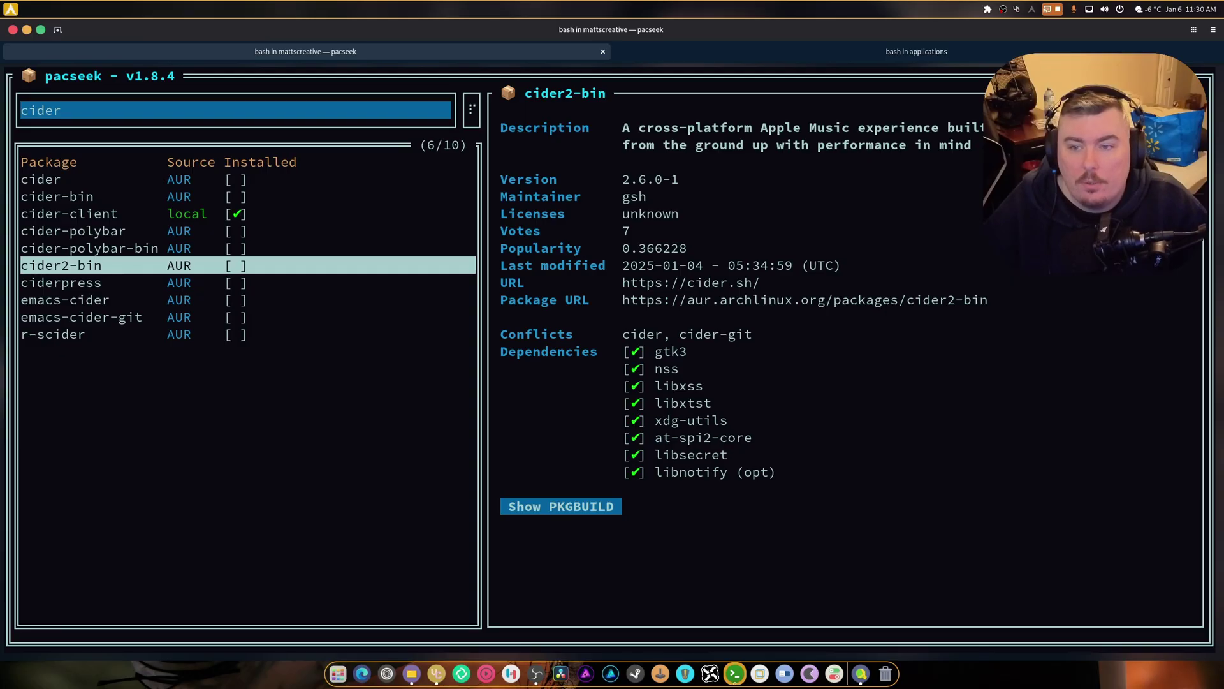
key(Up)
key(Down)
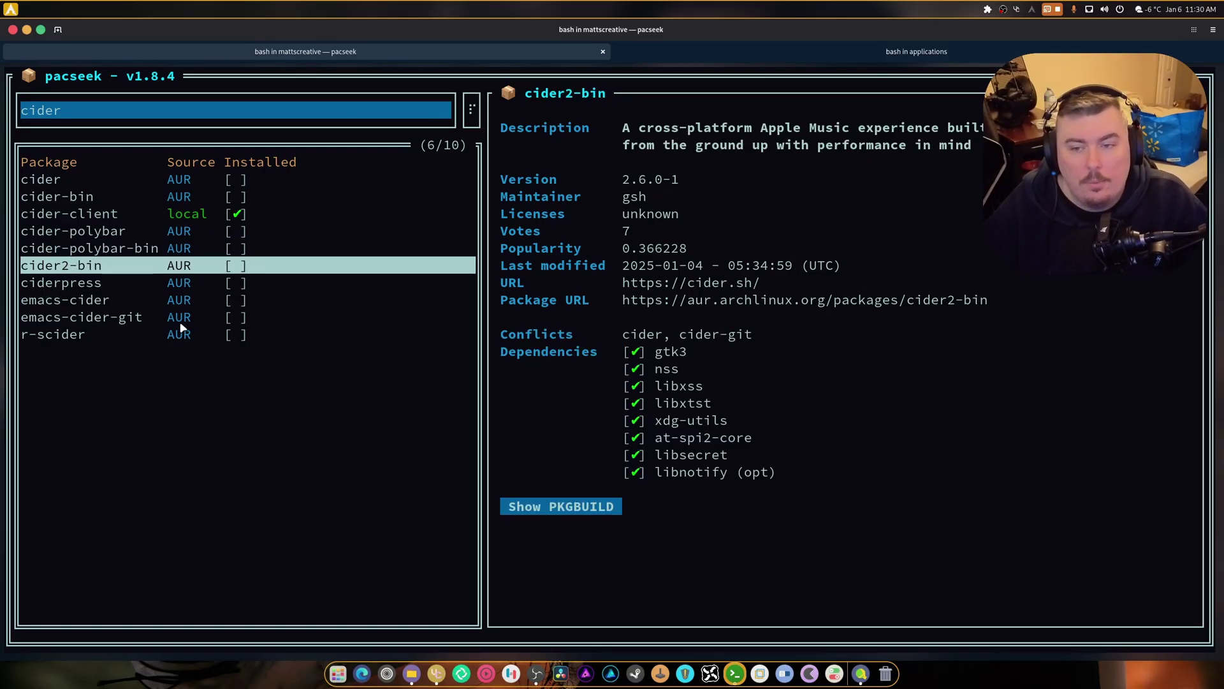
key(ctrl+c)
key(Return)
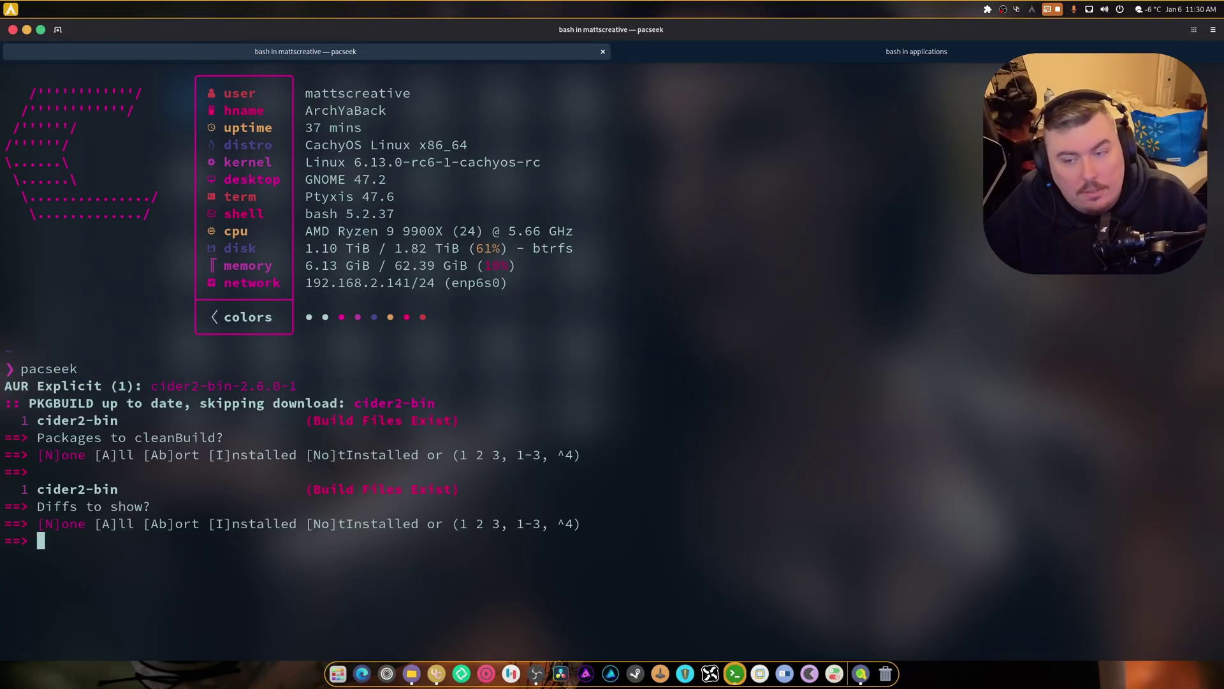
key(Return)
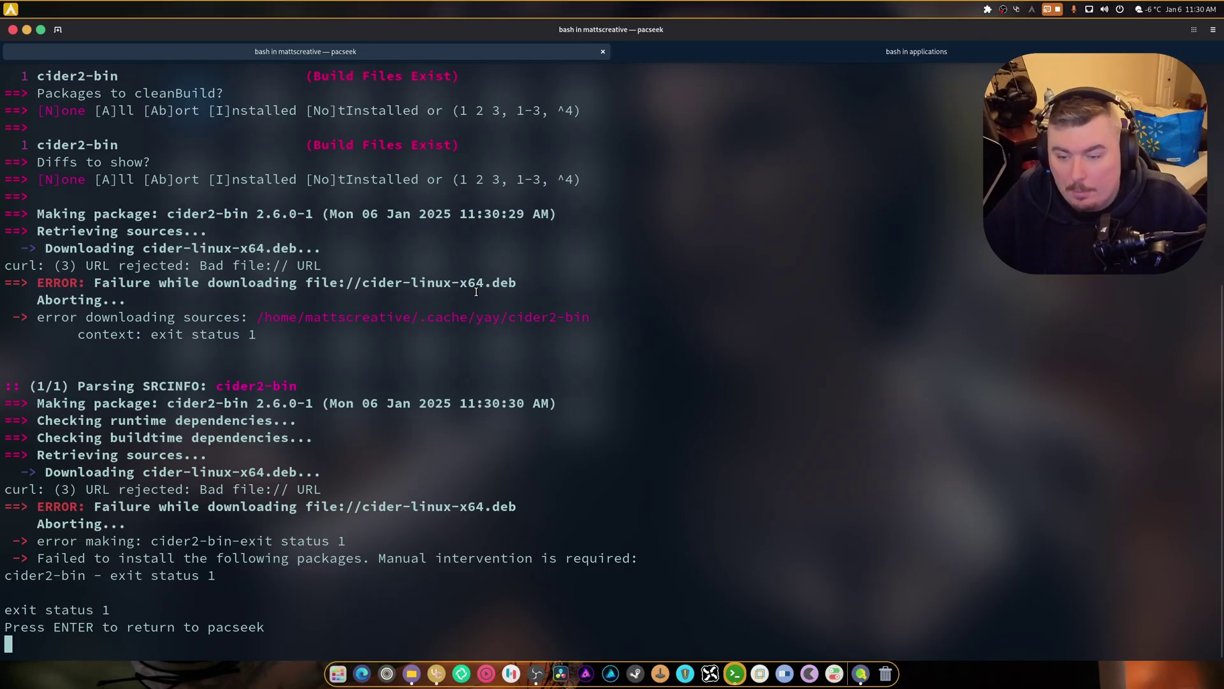
key(Return)
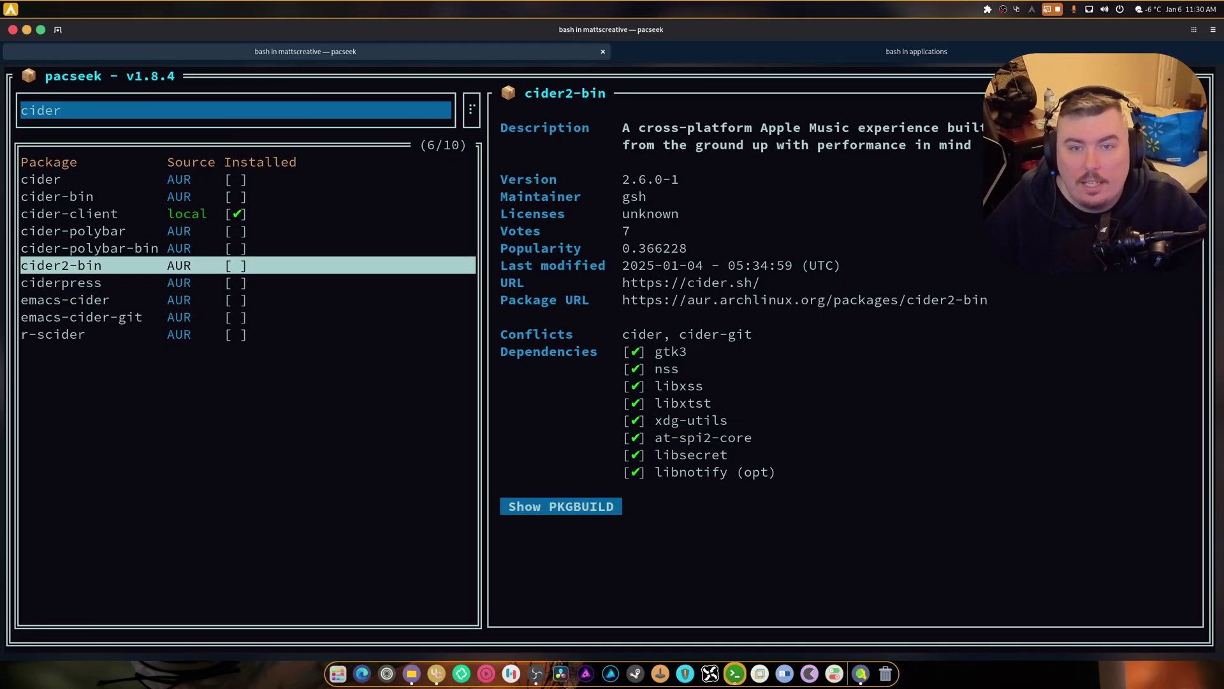
Replace 'cider' with a 'discord' search, then search 'steam' for 69 packages.
key(ctrl+s)
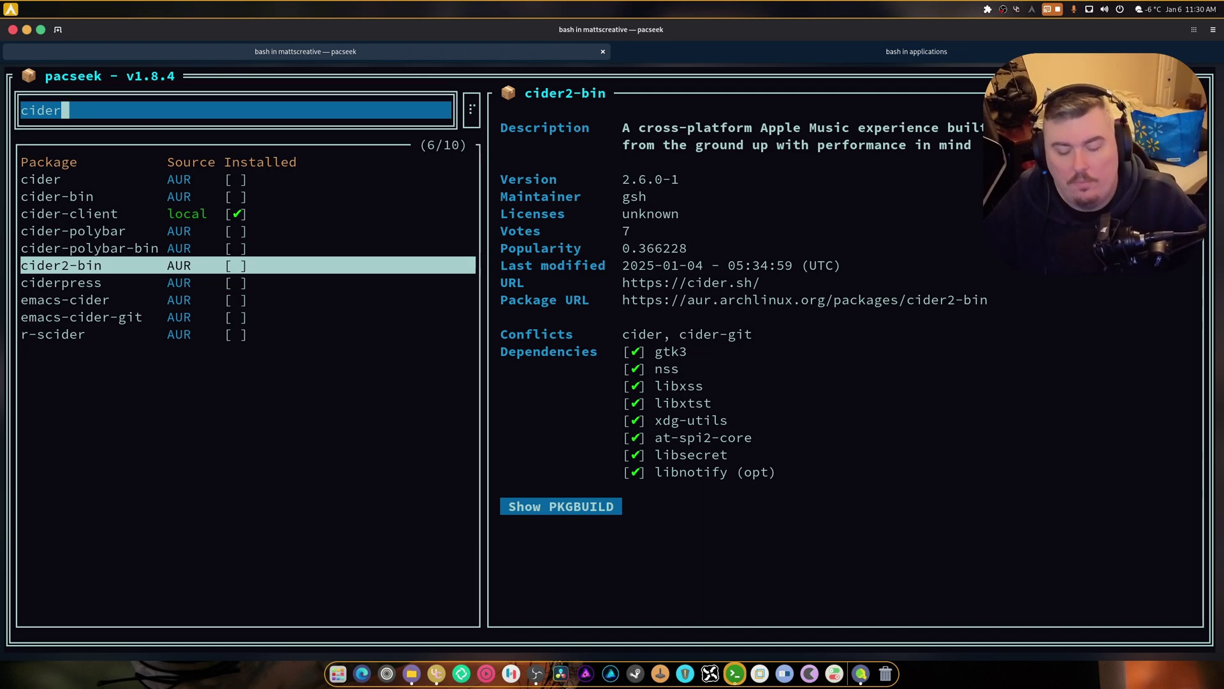
key(BackSpace)
key(BackSpace)
key(BackSpace)
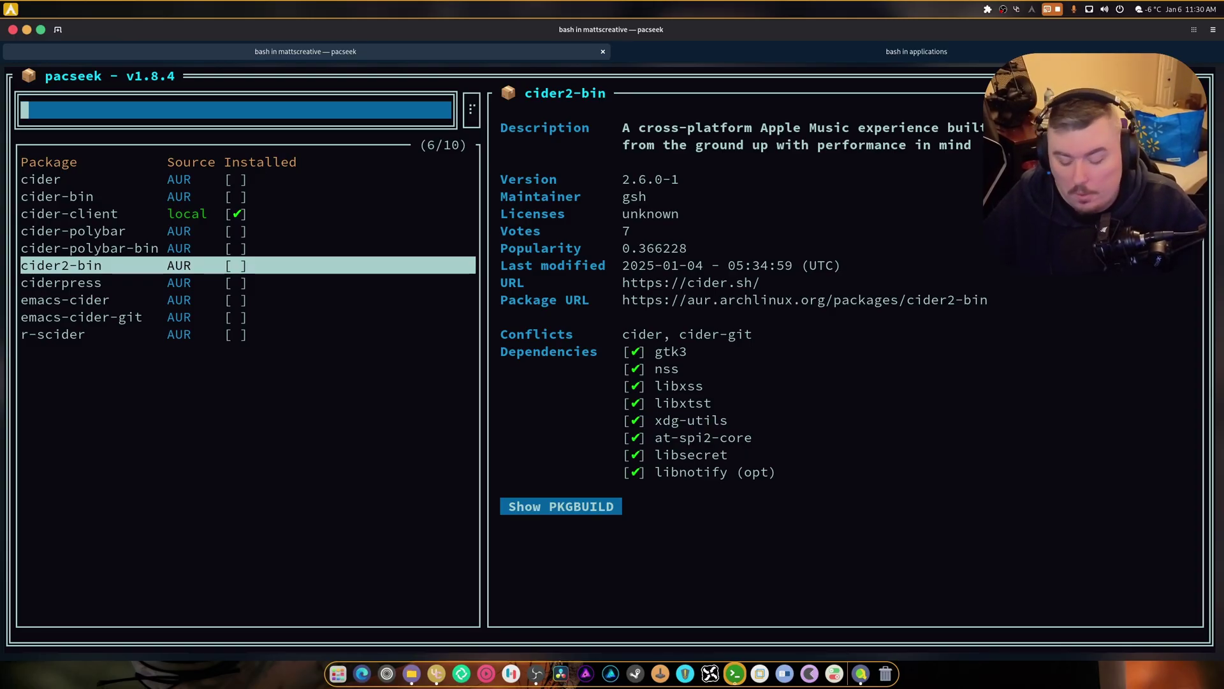
text(discord)
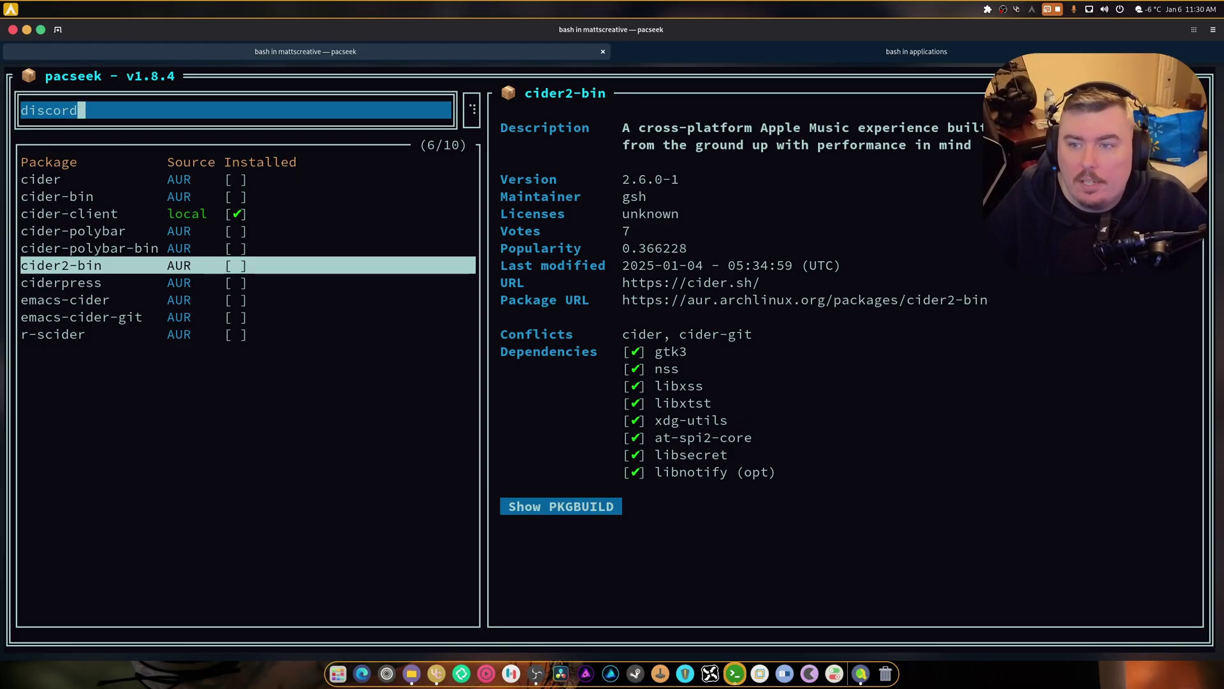
key(Return)
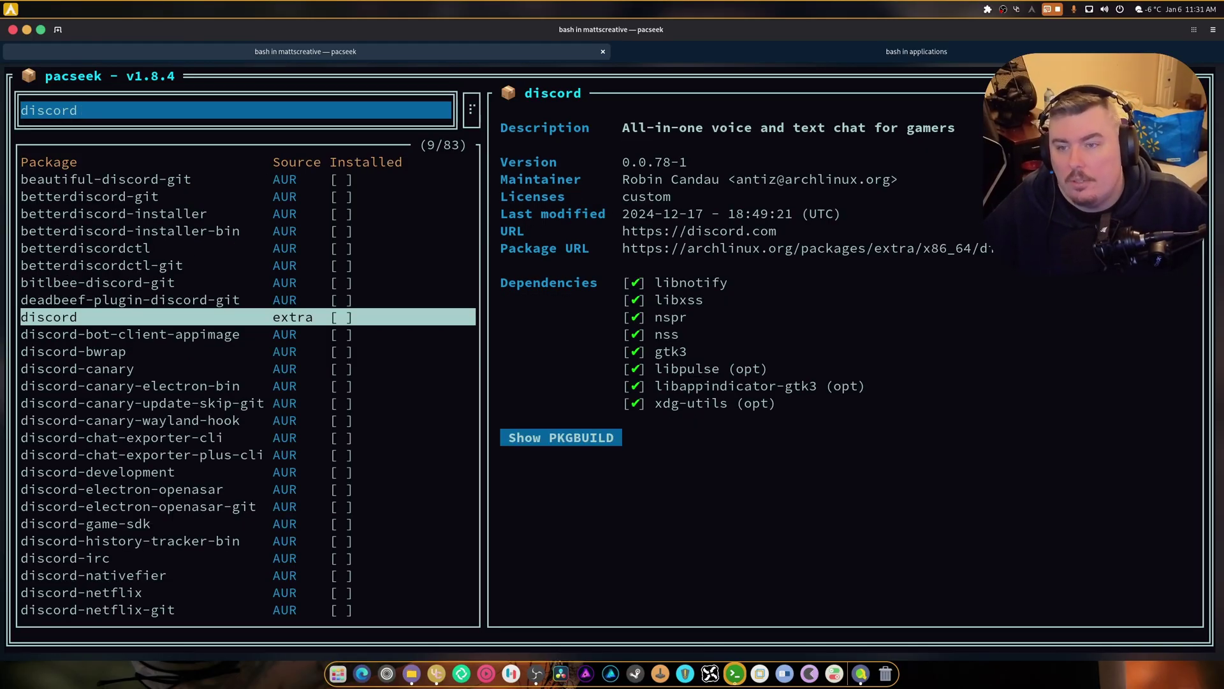
scroll(166, 277, down, 5)
scroll(204, 275, down, 5)
scroll(203, 276, down, 5)
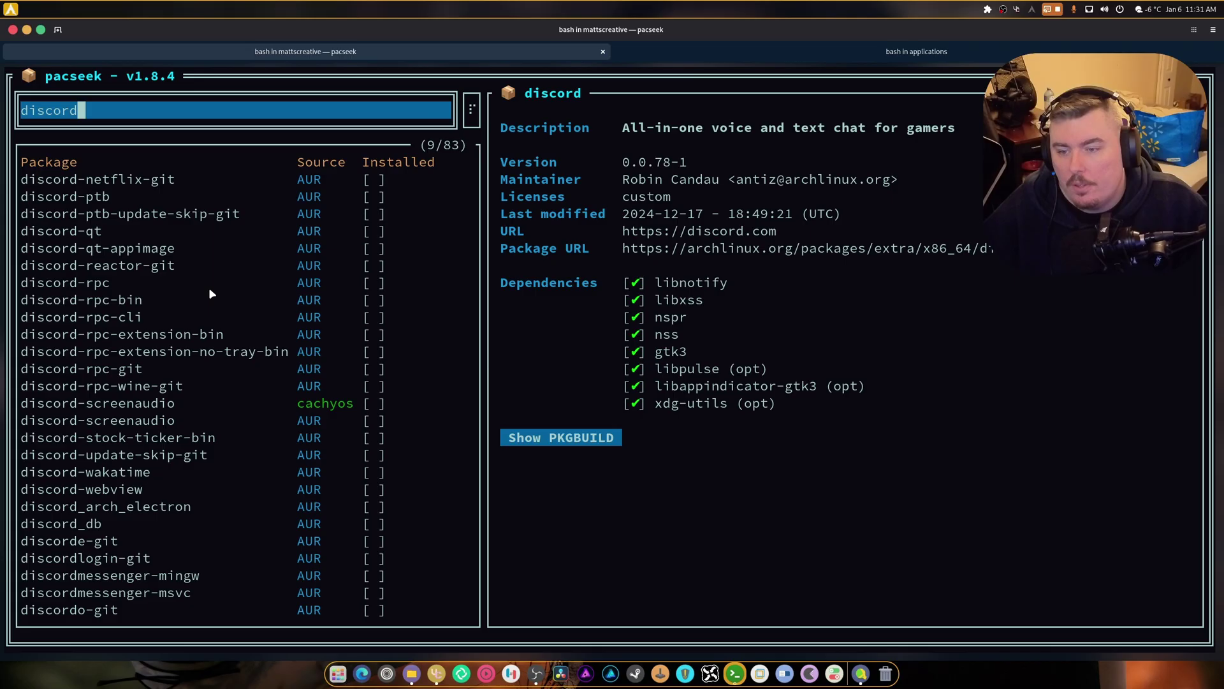
scroll(222, 299, down, 5)
scroll(229, 311, down, 5)
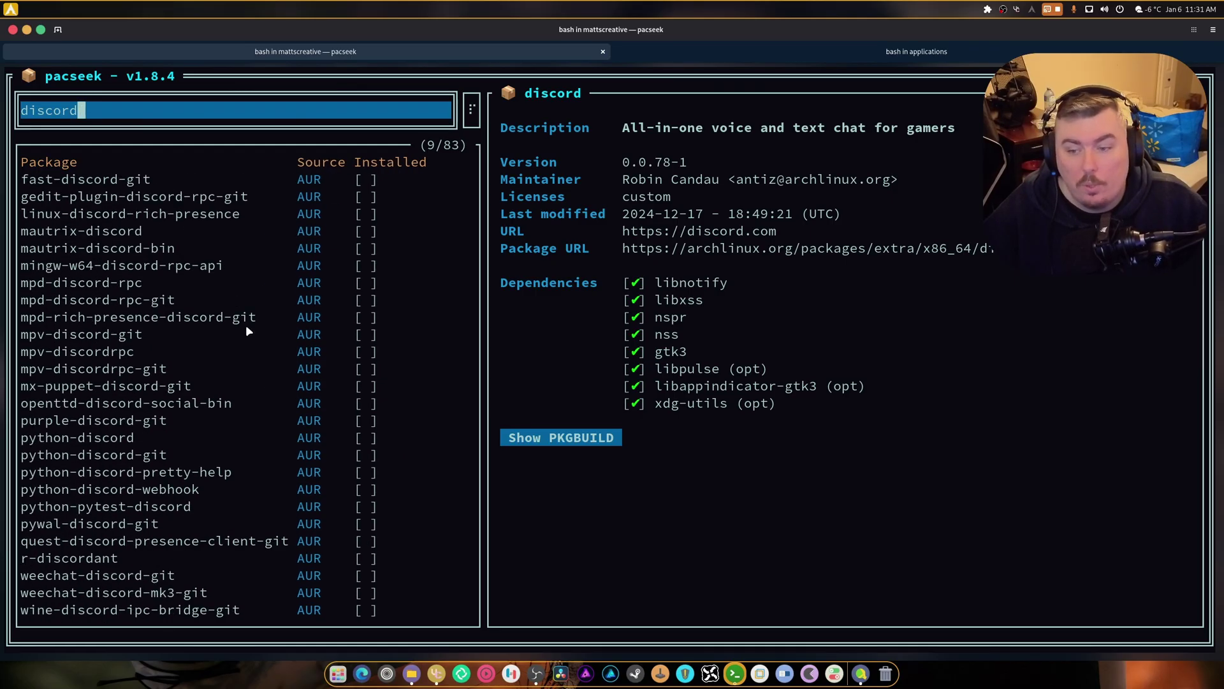
scroll(246, 324, up, 3)
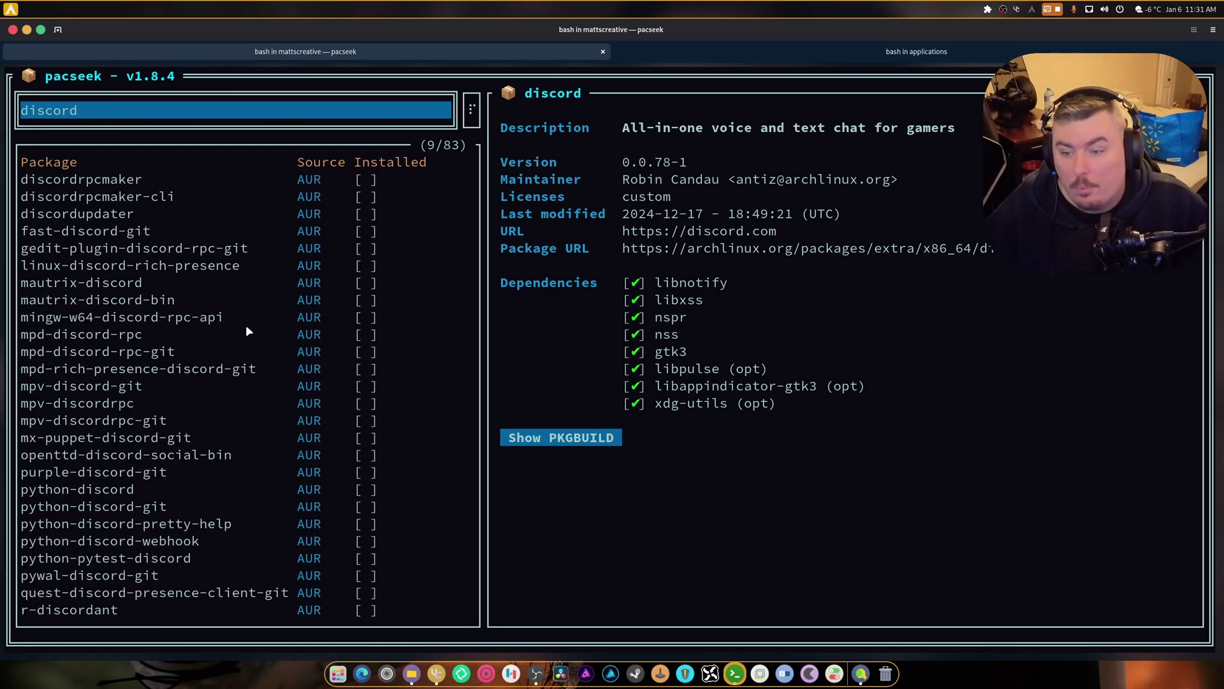
scroll(246, 324, up, 5)
key(BackSpace)
key(BackSpace)
key(BackSpace)
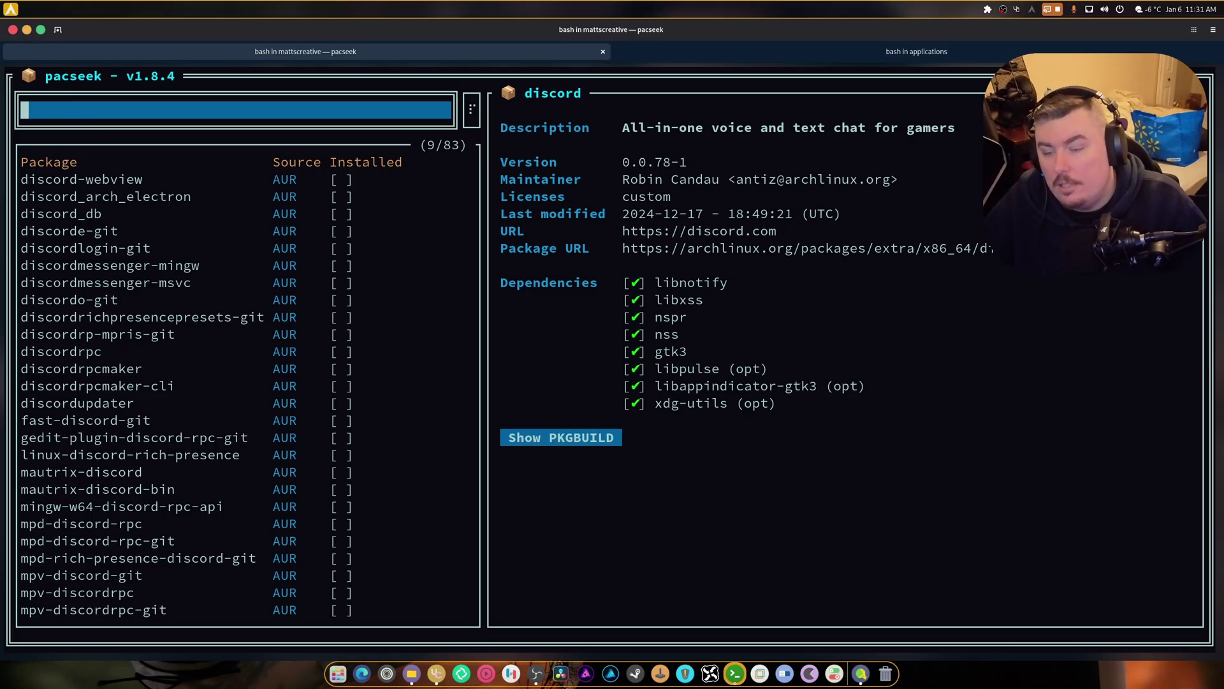
text(steam)
key(Return)
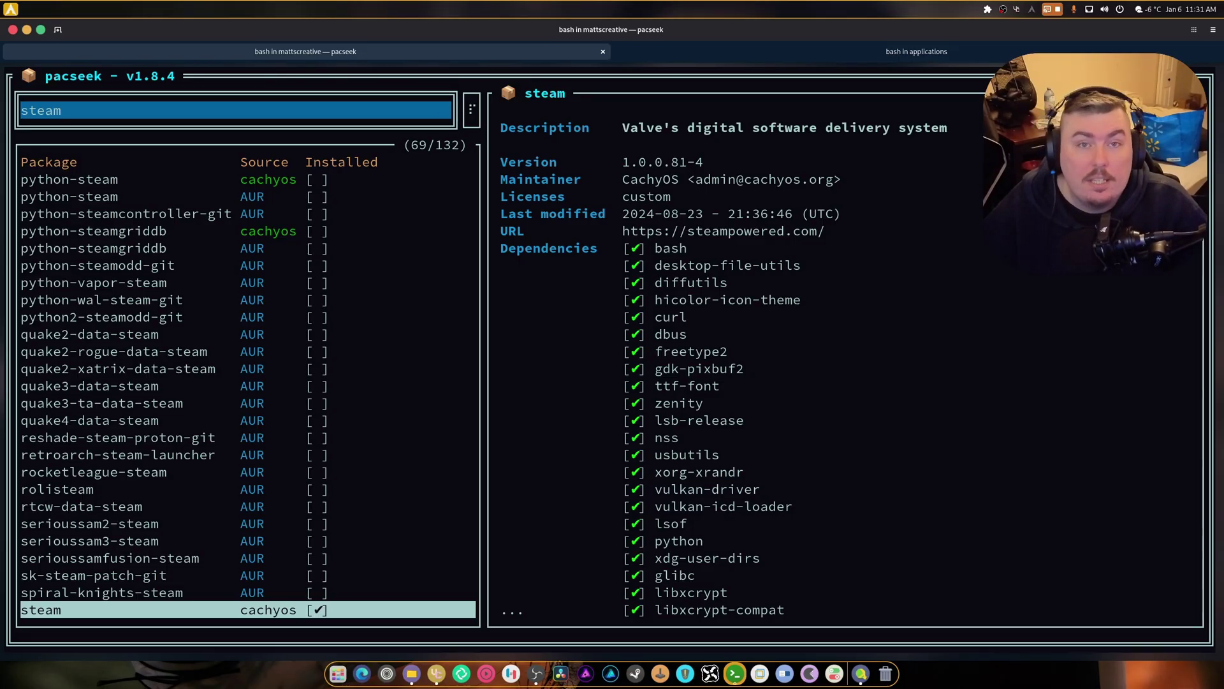
Trim the search term to the single letter 's' and trigger the minimum-characters error.
key(BackSpace)
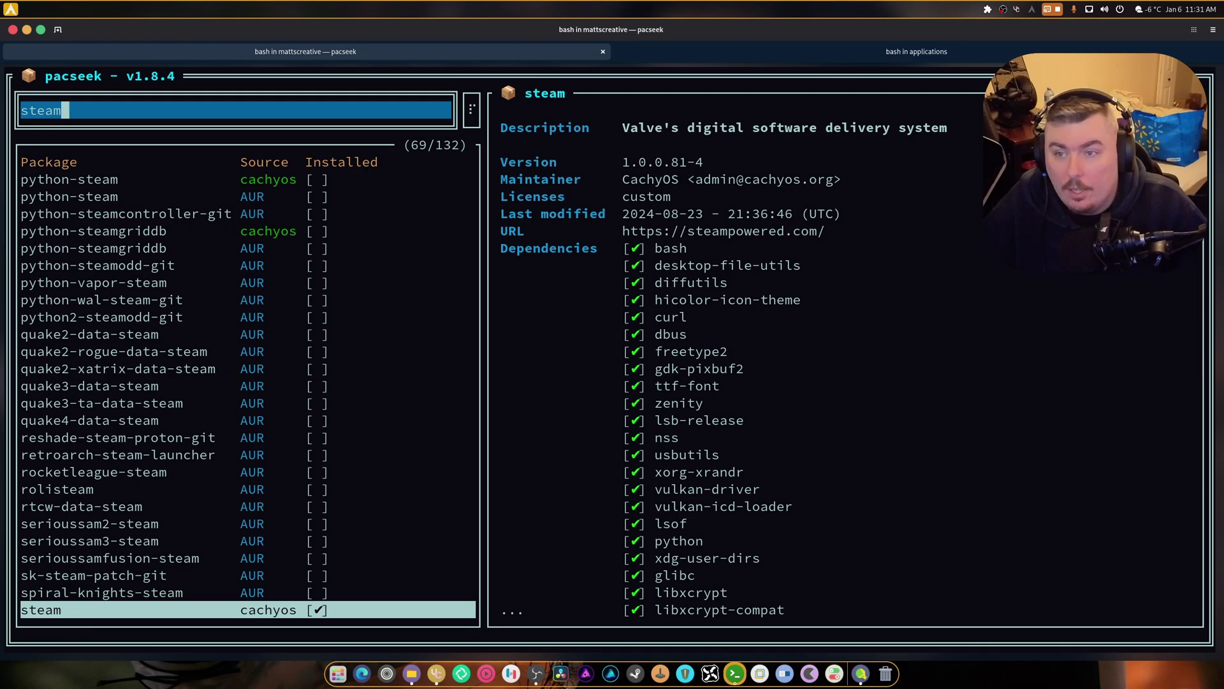
key(BackSpace)
key(BackSpace)
key(BackSpace)
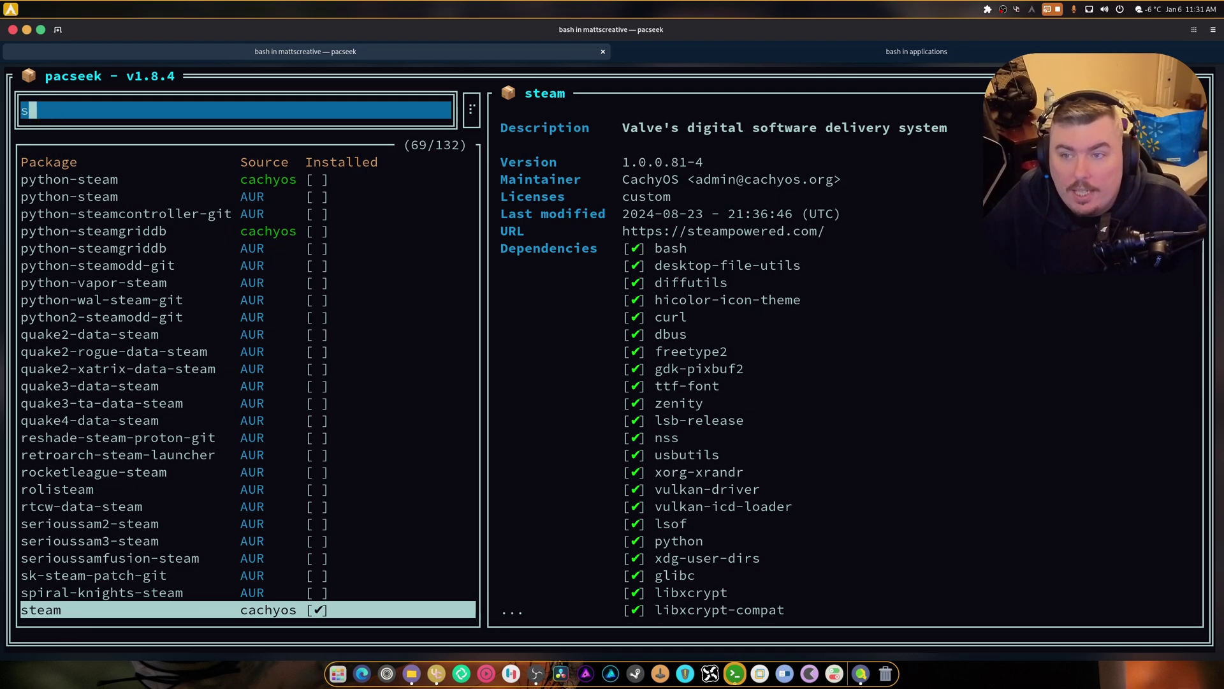
key(Return)
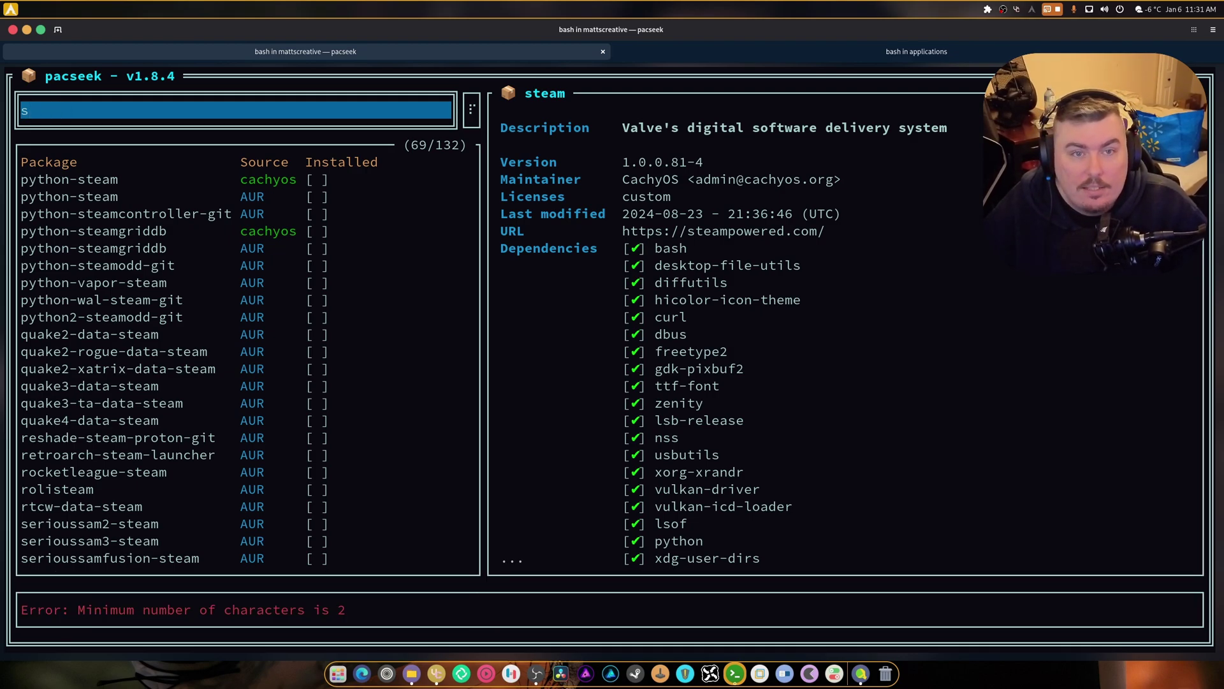
text(t)
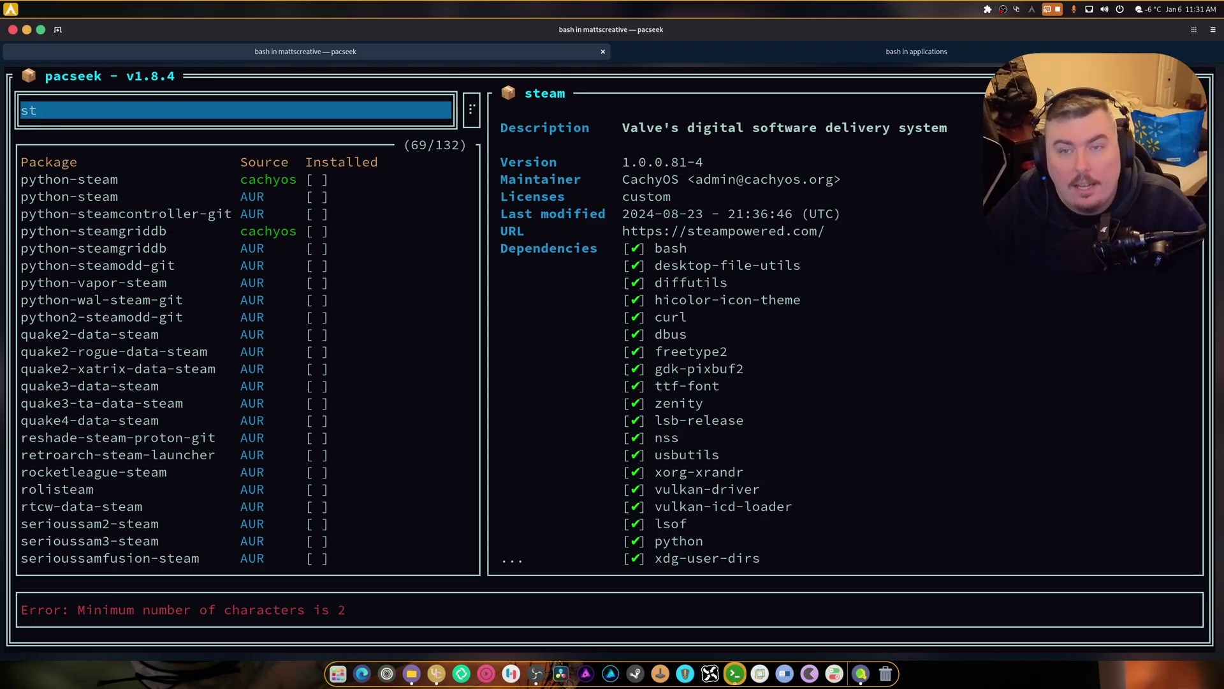
text(e)
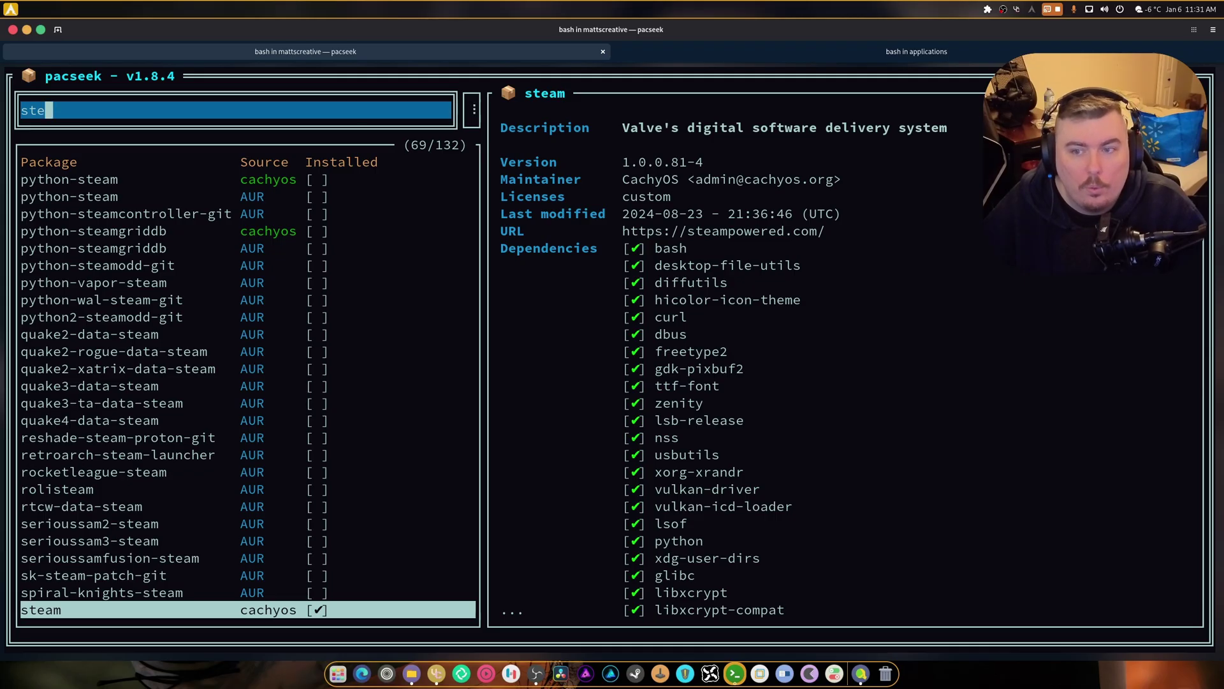
Search the partial term 'ste' for loosely matching packages, then clear the search text.
key(Return)
key(BackSpace)
key(BackSpace)
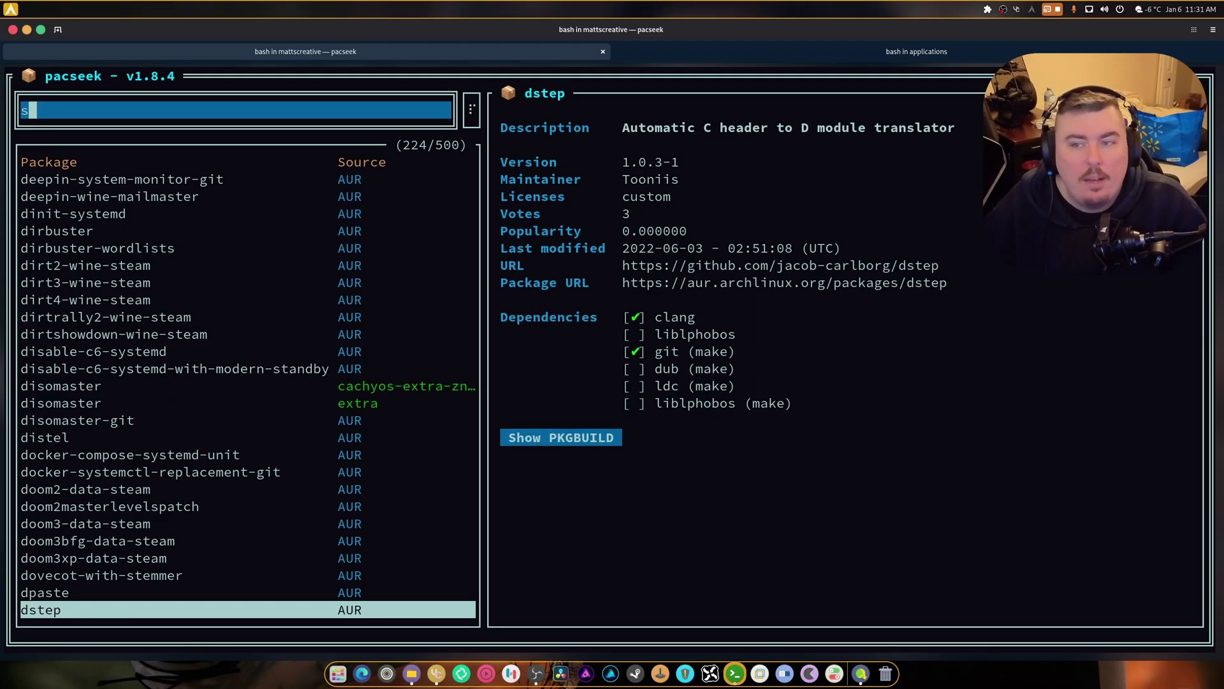
key(BackSpace)
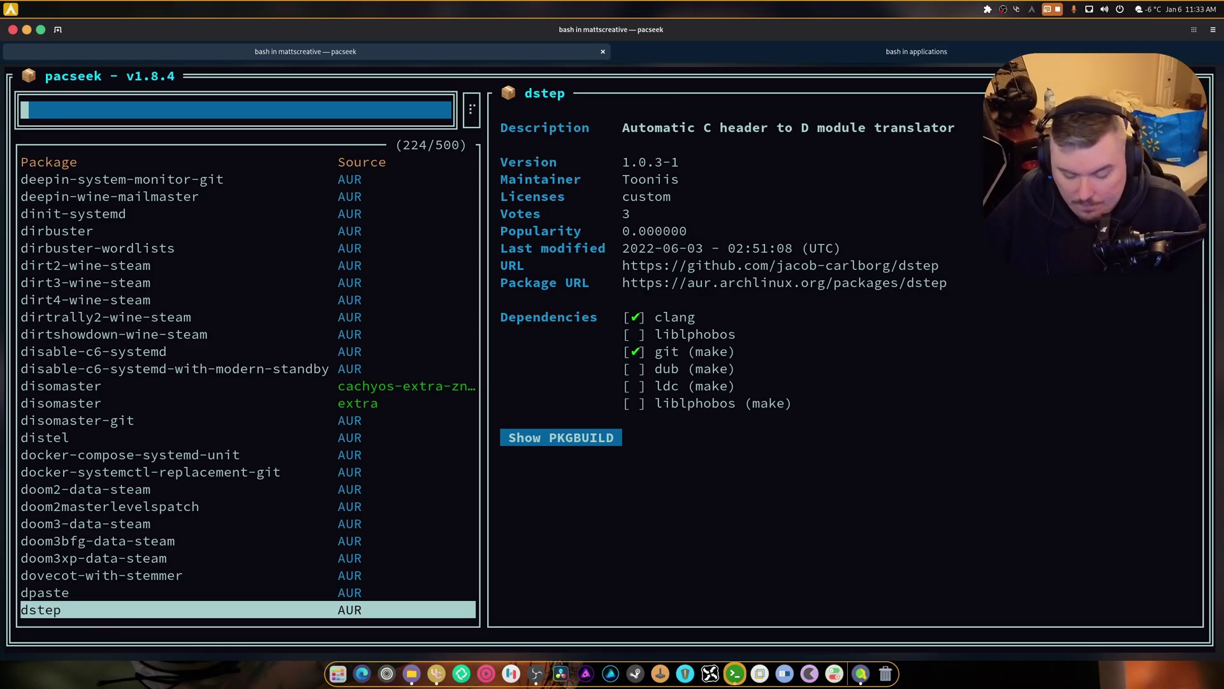
text(yay)
Search 'yay' to list 11 packages with cachyos yay details, then clear the term.
key(Return)
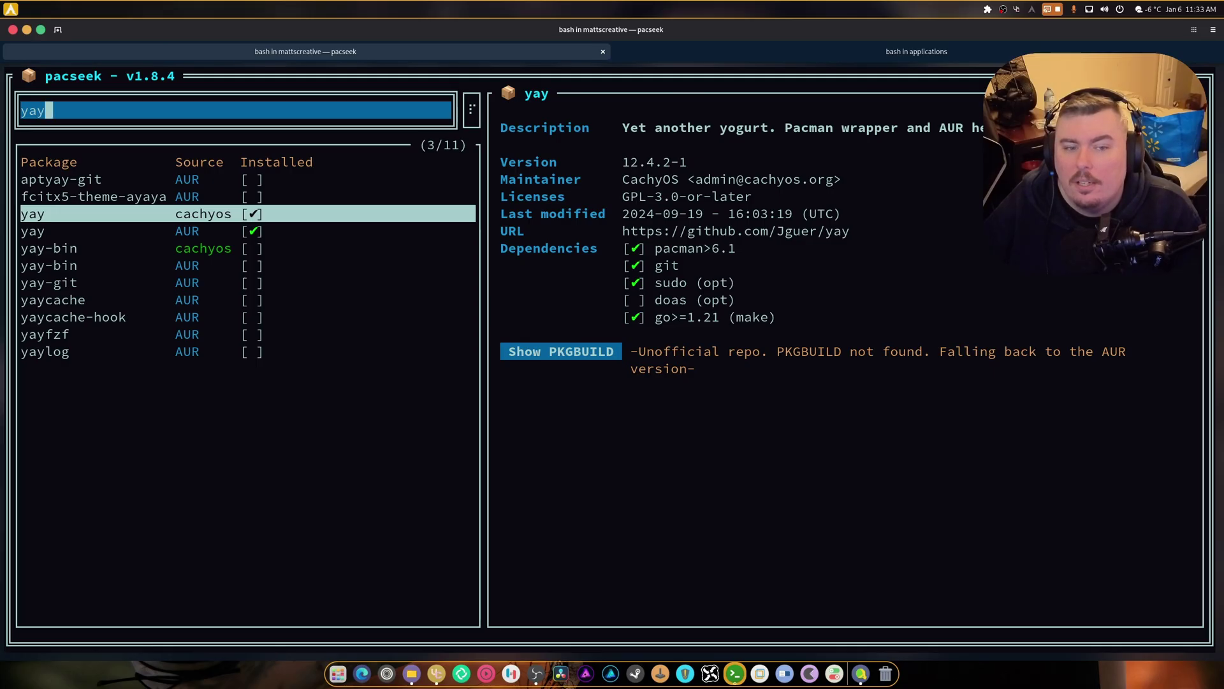
key(BackSpace)
key(BackSpace)
key(BackSpace)
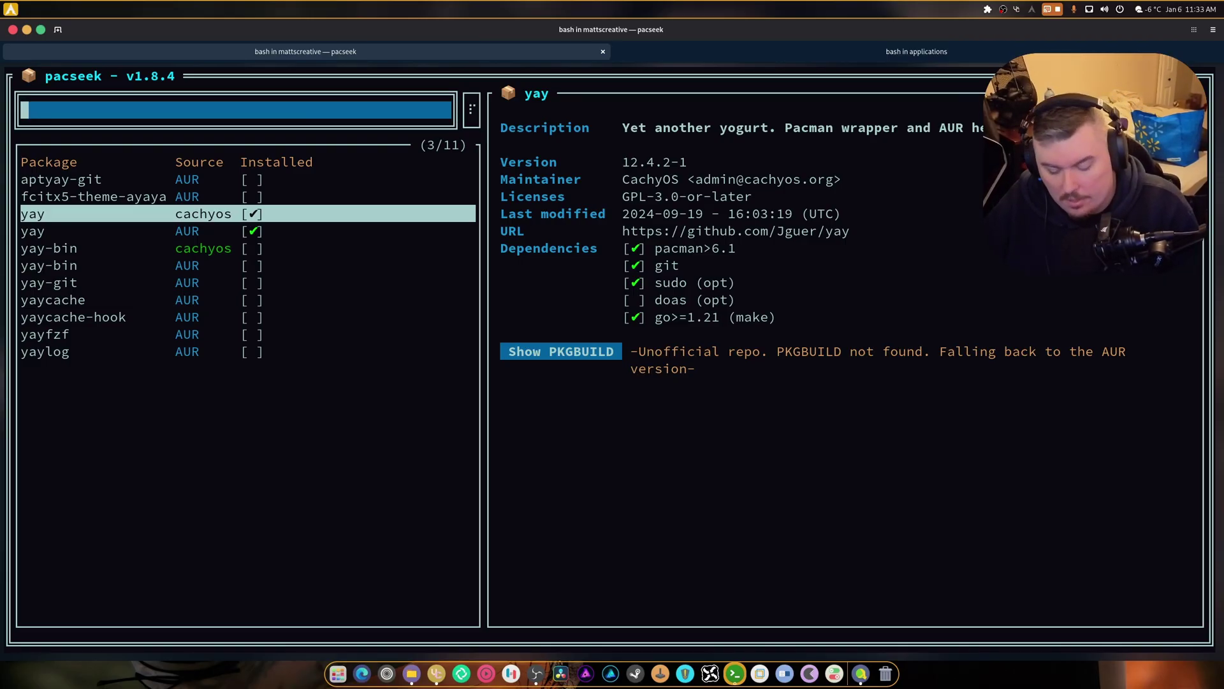
text(pacseek)
Search 'pacseek', then step through its three results comparing pacseek-git and pacseek-bin details.
key(Return)
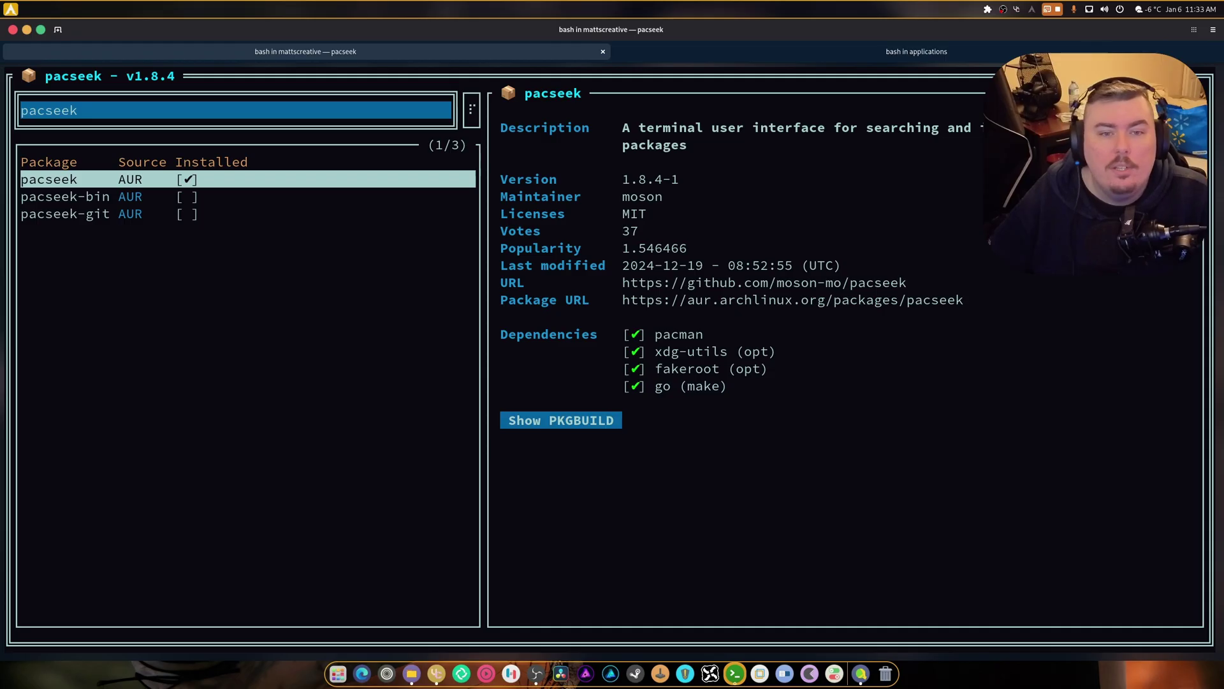
key(Tab)
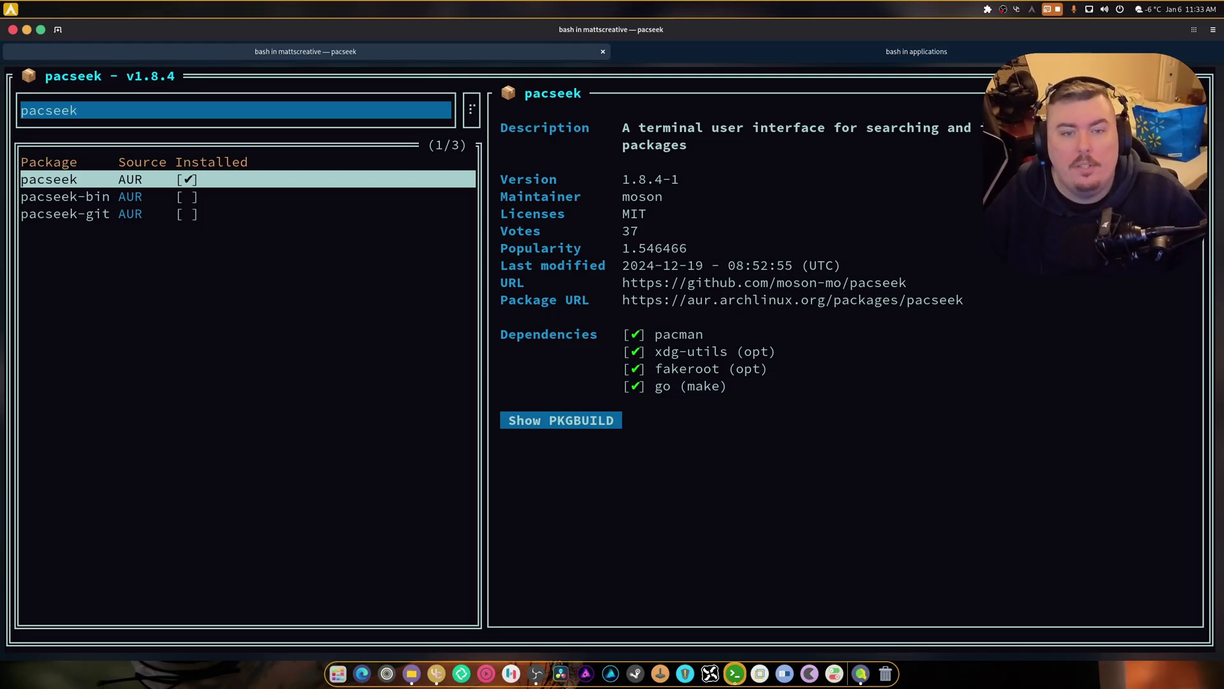
key(Down)
key(Down)
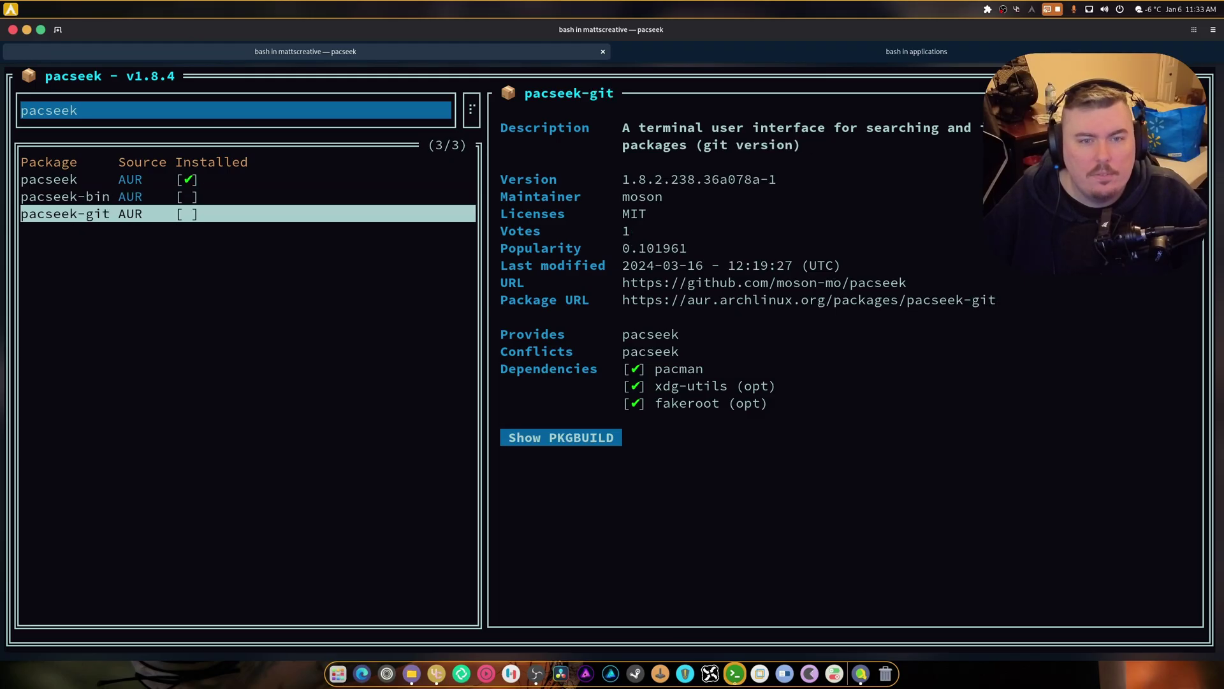
key(Up)
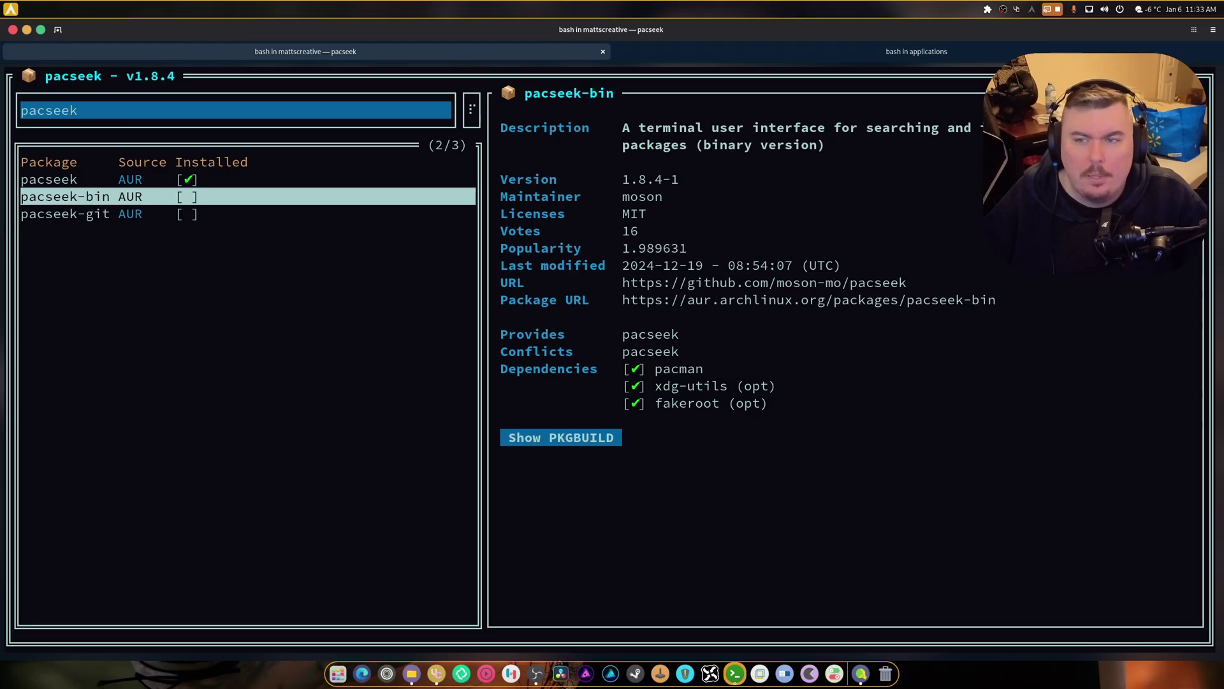
key(Up)
key(Down)
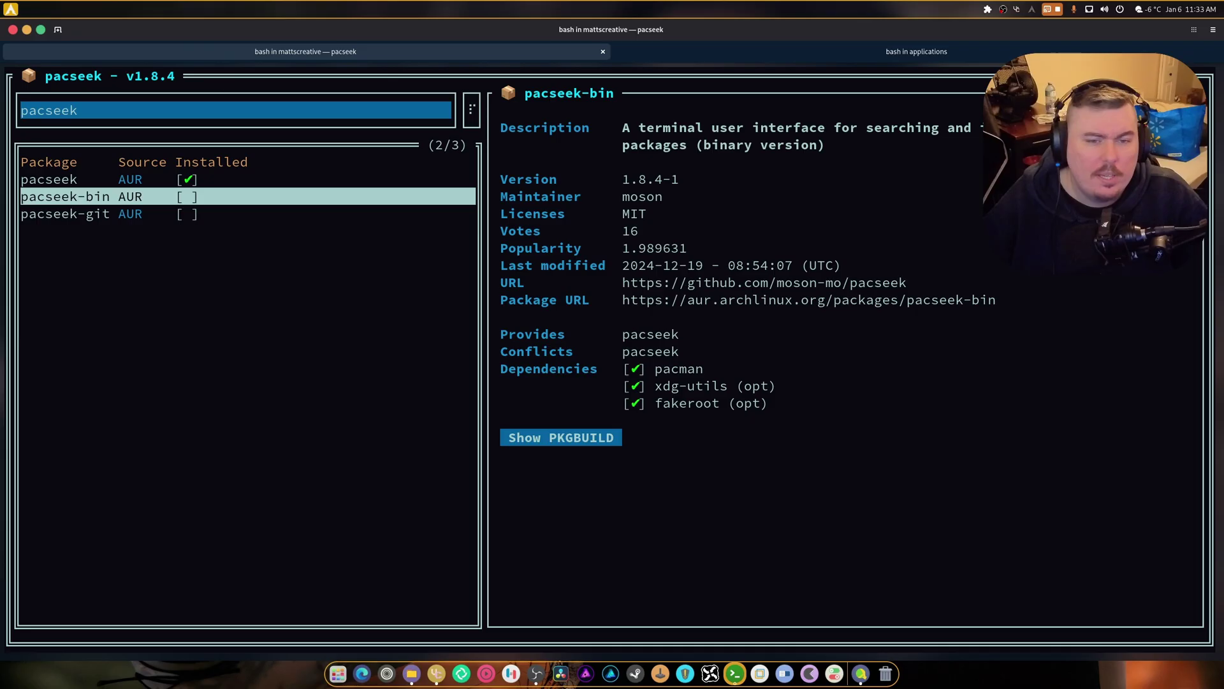